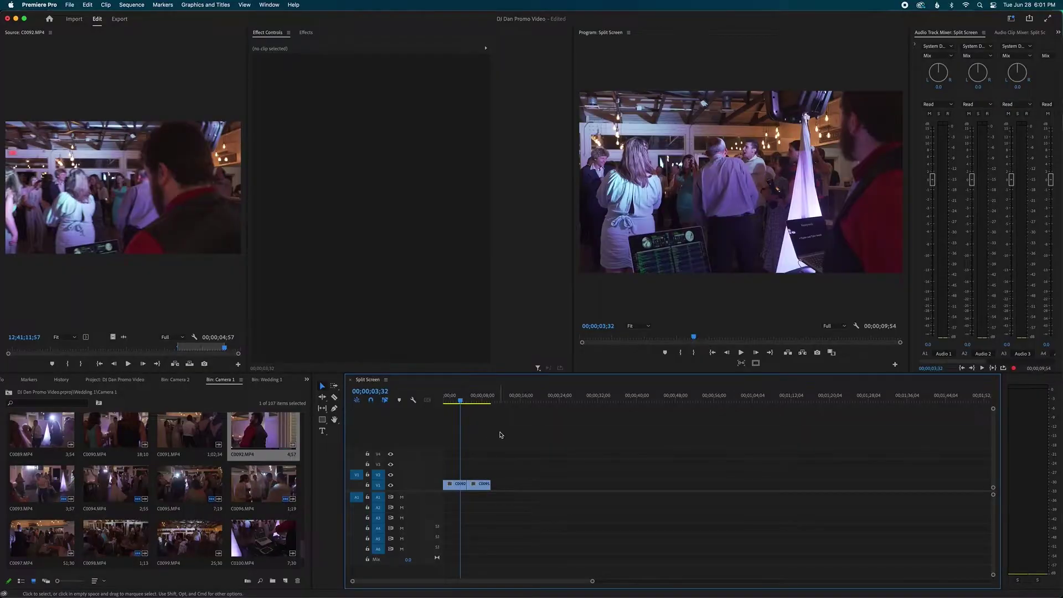
Step: Play through the C0092 and C0095 clips in the Split Screen sequence
{"action": "left_click", "coordinate": [457, 485]}
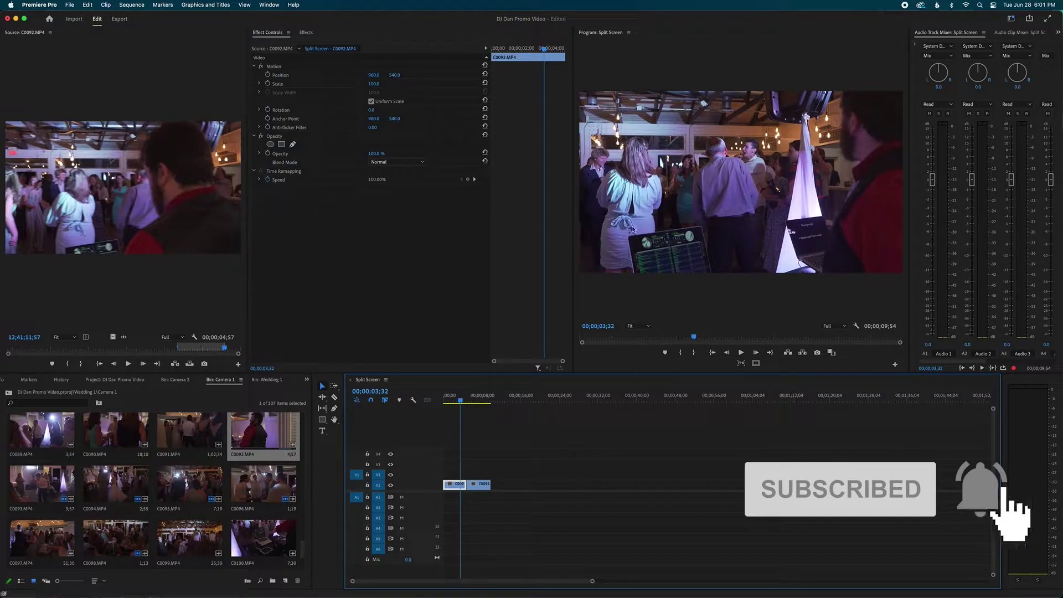
{"action": "left_click", "coordinate": [455, 399]}
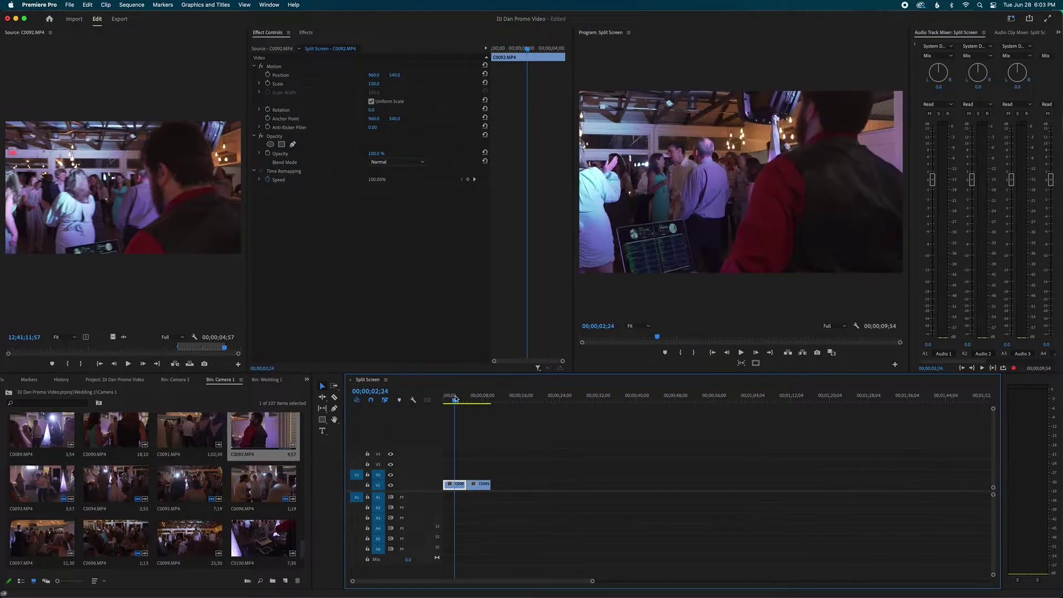
{"action": "key", "text": "space"}
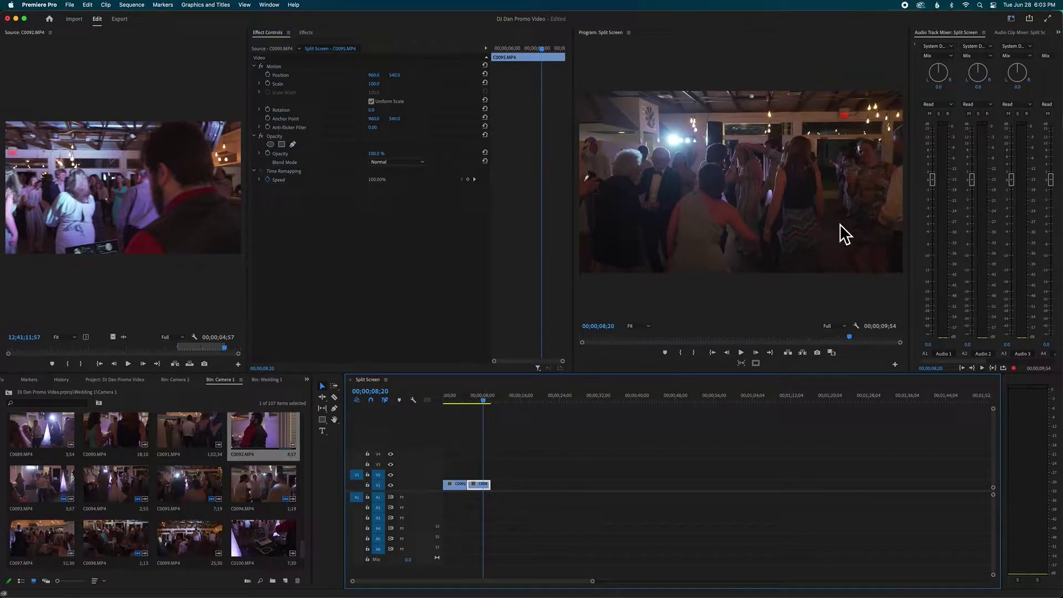
Step: Stack the C0095 clip on track V2 directly above C0092 at the start of the sequence
{"action": "left_click", "coordinate": [478, 494]}
{"action": "left_click_drag", "start_coordinate": [480, 485], "coordinate": [440, 480]}
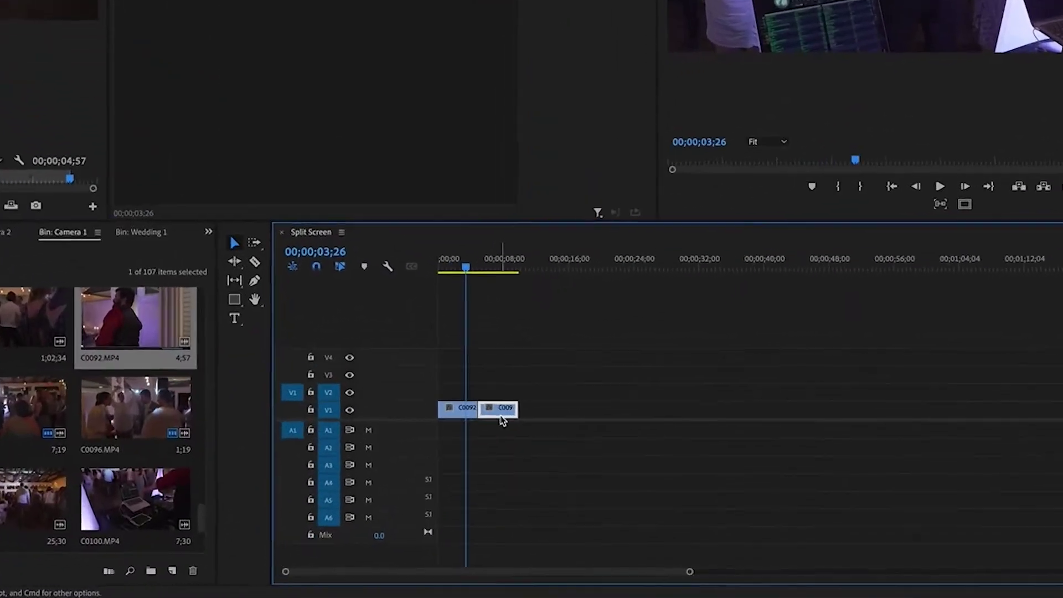
{"action": "left_click_drag", "start_coordinate": [427, 391], "coordinate": [427, 391]}
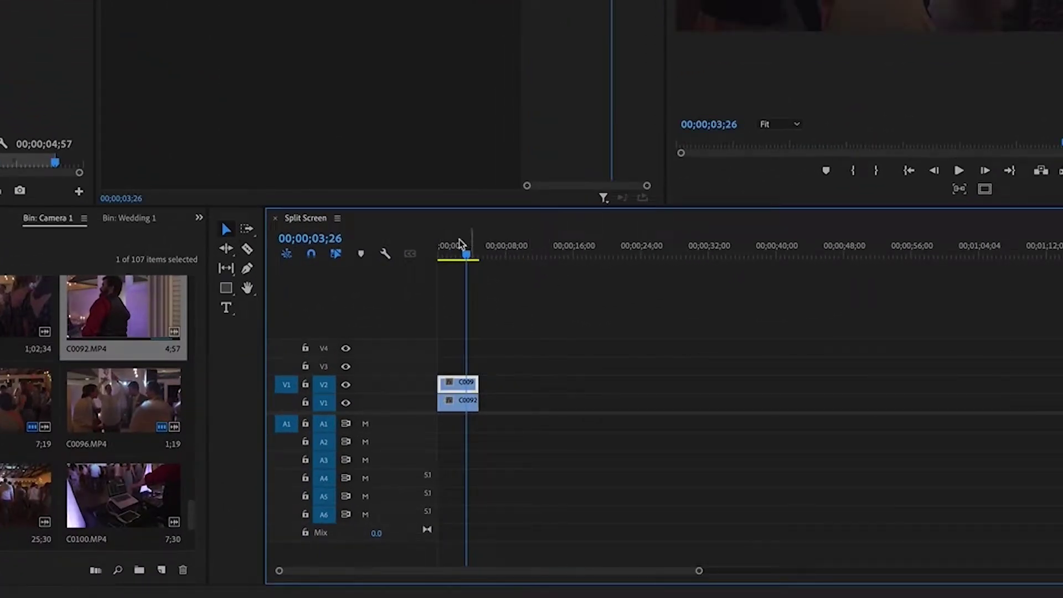
{"action": "left_click_drag", "start_coordinate": [462, 240], "coordinate": [459, 241]}
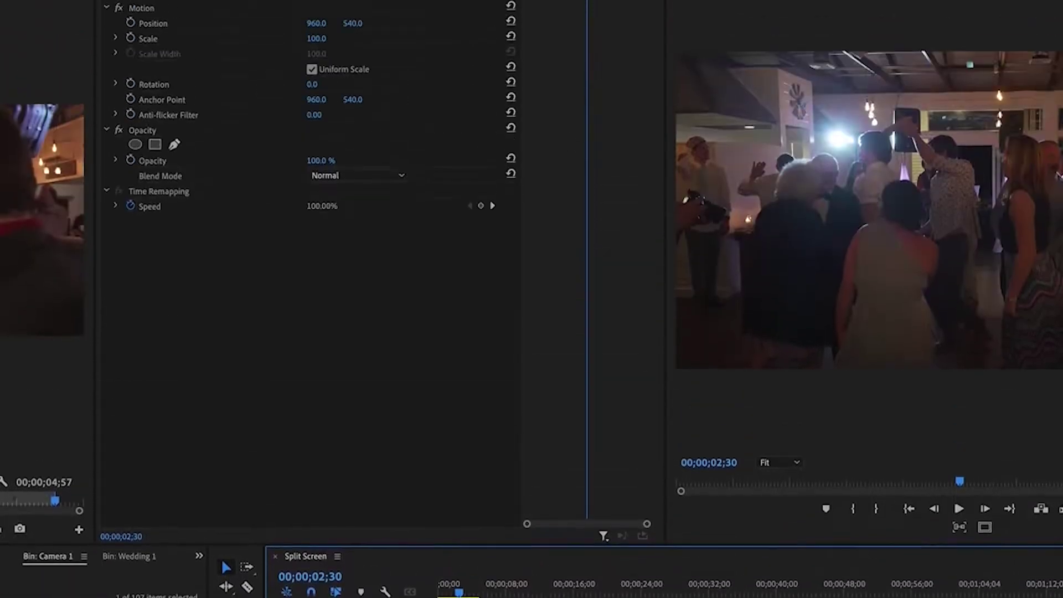
Step: Find the Crop video effect and apply it to the C0095 clip on V2
{"action": "left_click", "coordinate": [197, 15]}
{"action": "left_click", "coordinate": [161, 37]}
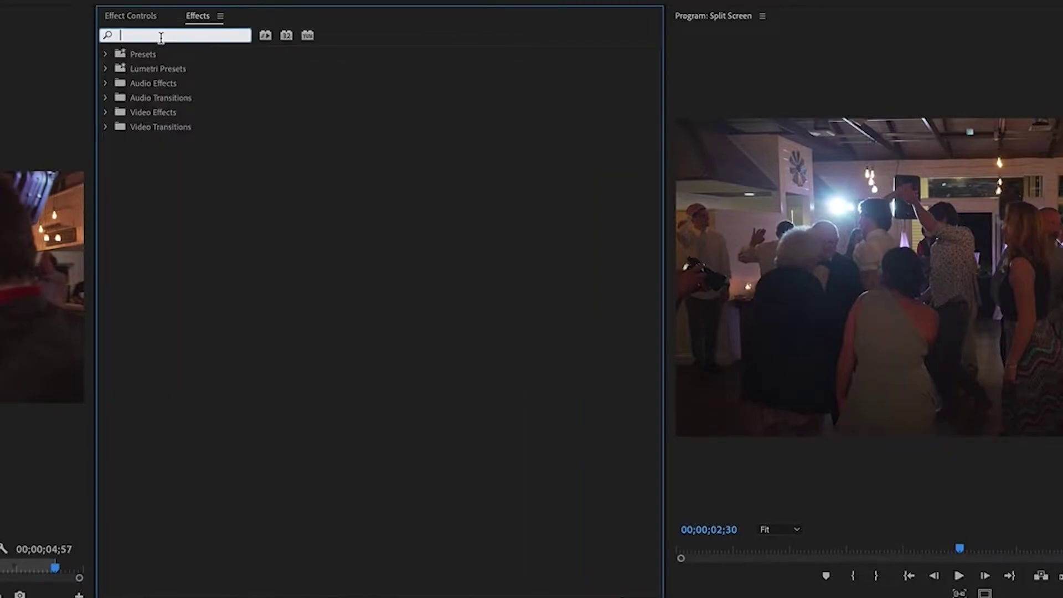
{"action": "type", "text": "crop"}
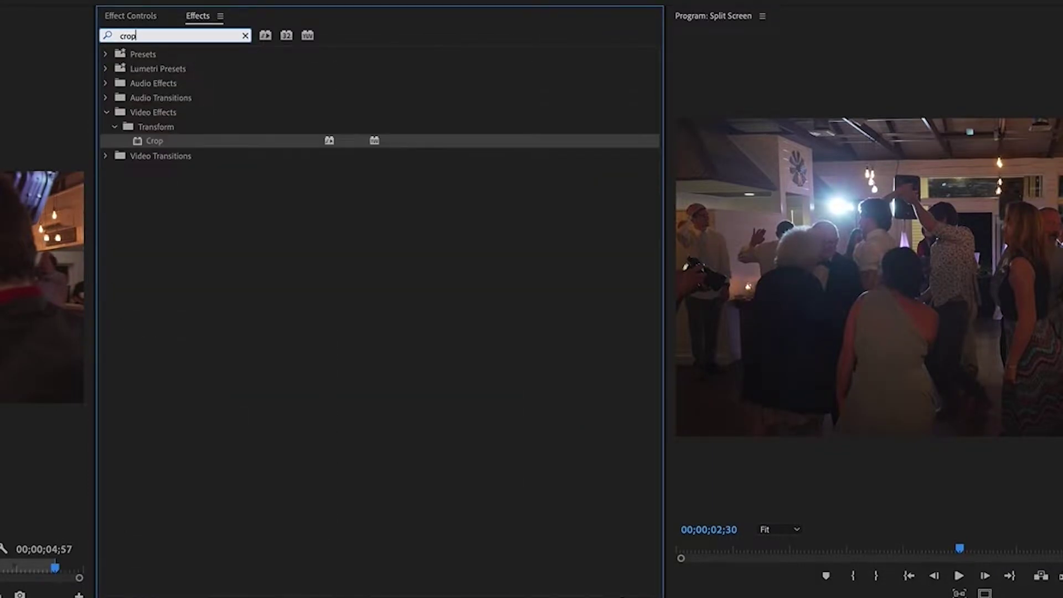
{"action": "left_click_drag", "start_coordinate": [147, 142], "coordinate": [457, 387]}
{"action": "left_click", "coordinate": [459, 383]}
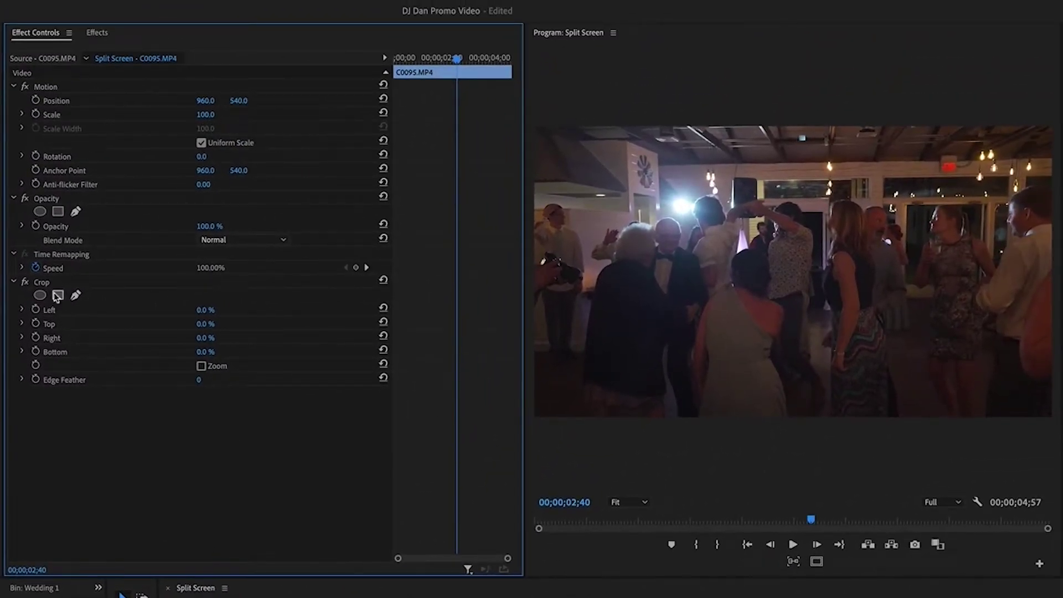
Step: Set the Left crop of the C0095 clip to 50%
{"action": "left_click", "coordinate": [95, 103]}
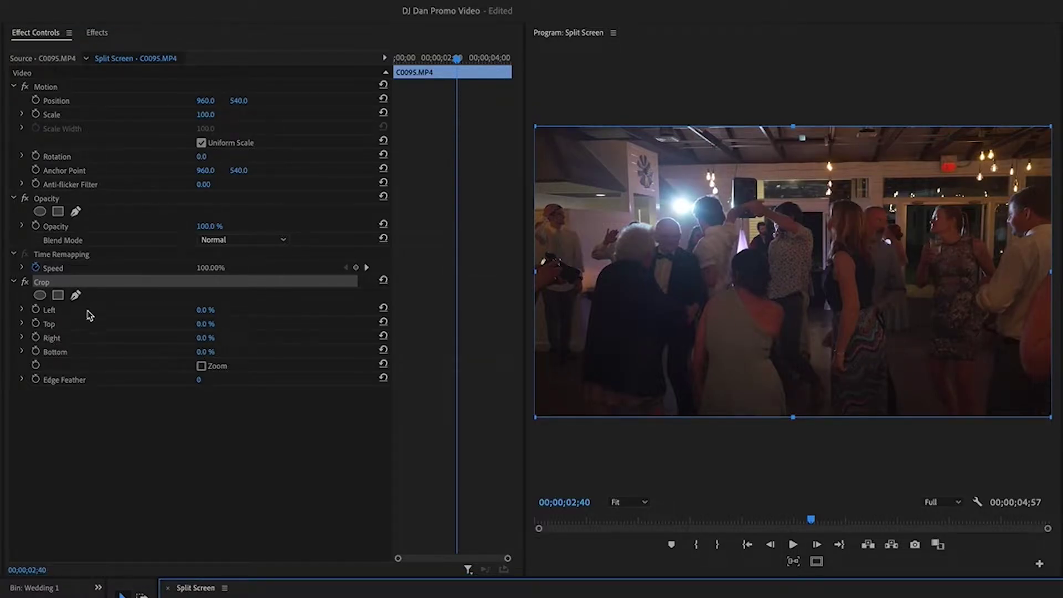
{"action": "left_click_drag", "start_coordinate": [204, 310], "coordinate": [245, 311]}
{"action": "left_click", "coordinate": [214, 310]}
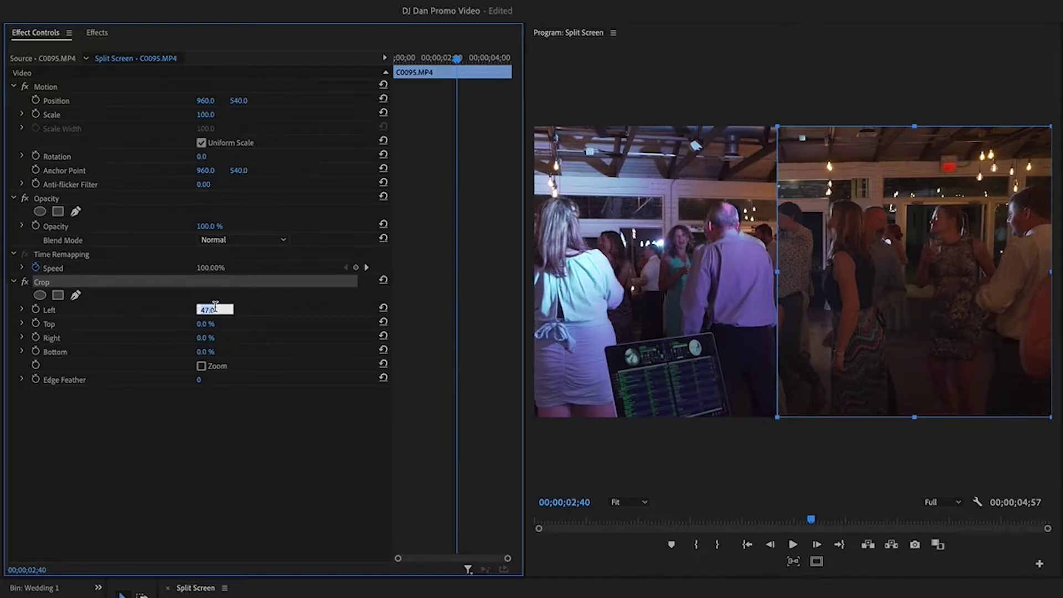
{"action": "type", "text": "50"}
{"action": "key", "text": "Return"}
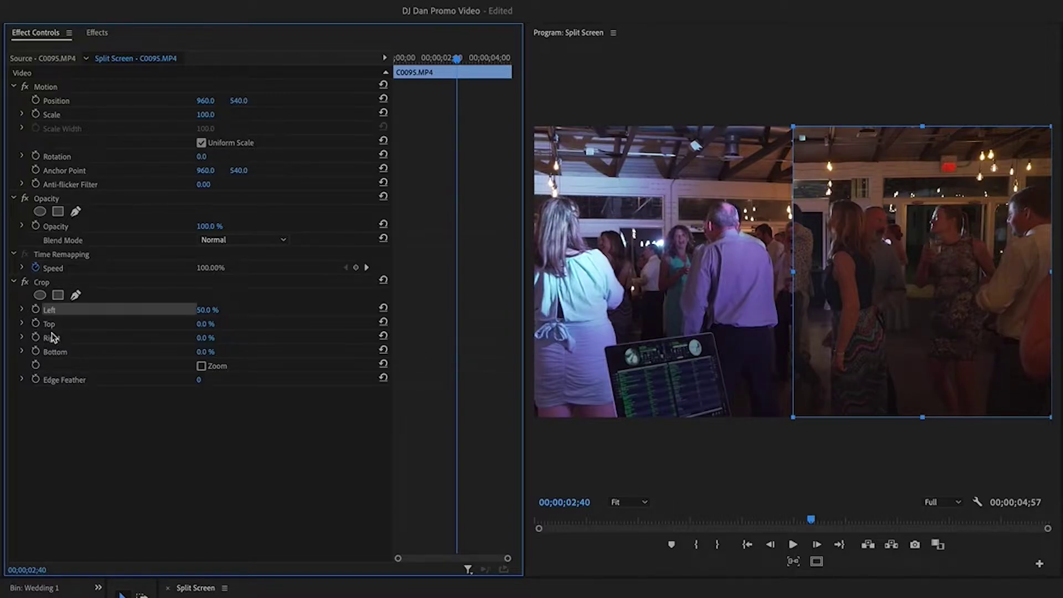
Step: Set both the Left and Right crop values of the C0095 clip to 25%
{"action": "left_click", "coordinate": [215, 309]}
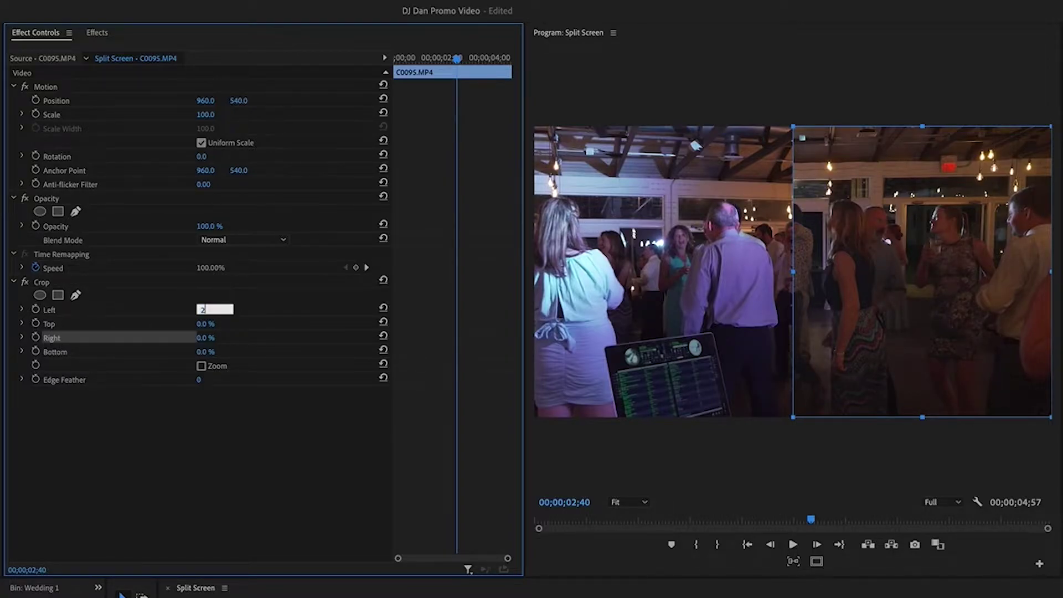
{"action": "key", "text": "Return"}
{"action": "left_click", "coordinate": [205, 338]}
{"action": "type", "text": "25"}
{"action": "key", "text": "Return"}
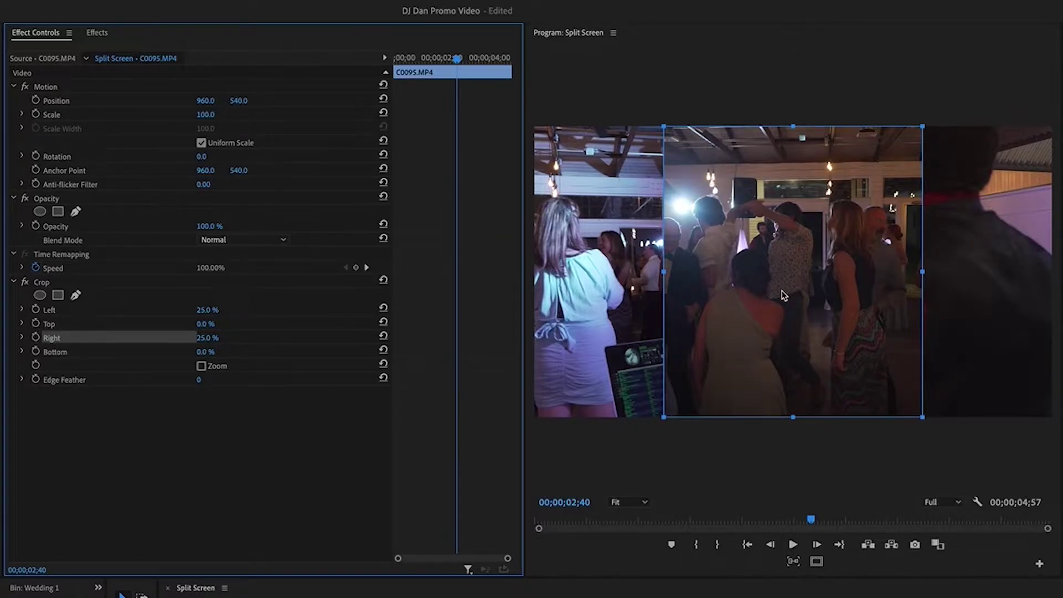
Step: Move the C0095 clip to horizontal position 481 and shift its crop to 24.2% Left and 25.8% Right
{"action": "left_click", "coordinate": [184, 441]}
{"action": "left_click", "coordinate": [63, 341]}
{"action": "left_click", "coordinate": [70, 312]}
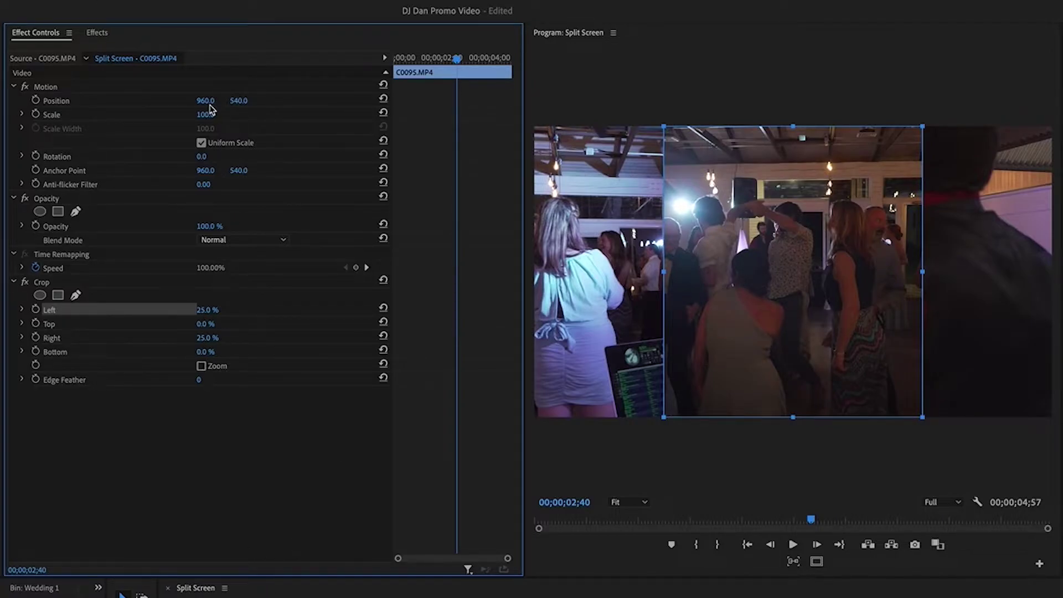
{"action": "left_click_drag", "start_coordinate": [203, 103], "coordinate": [3, 103]}
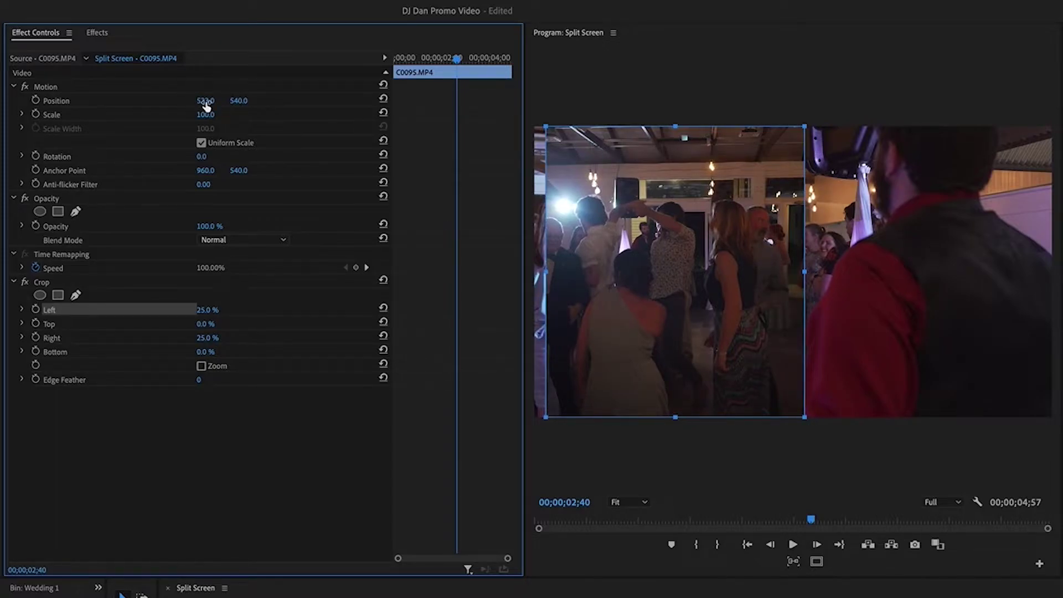
{"action": "left_click_drag", "start_coordinate": [205, 100], "coordinate": [205, 100]}
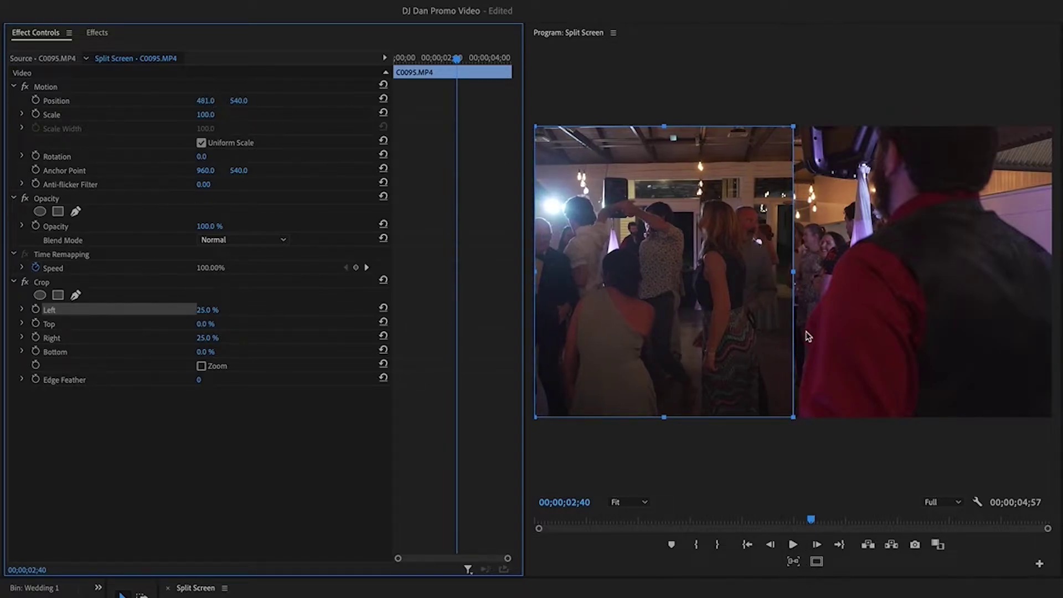
{"action": "left_click_drag", "start_coordinate": [786, 274], "coordinate": [783, 274]}
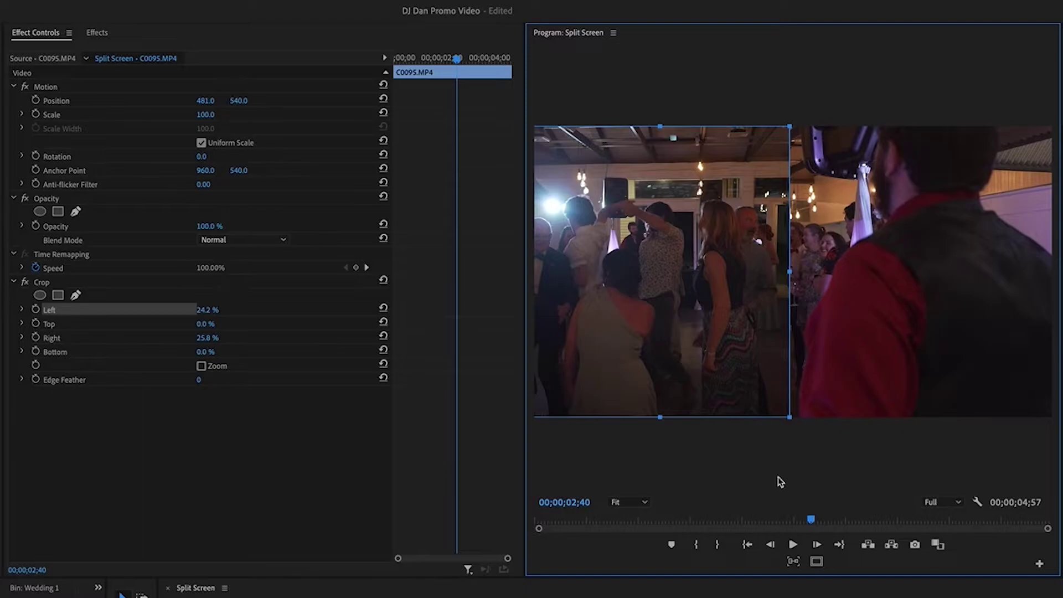
Step: Show the safe margins over the program preview and adjust C0095's horizontal position to 493 so its edge meets the centre mark
{"action": "left_click", "coordinate": [818, 562]}
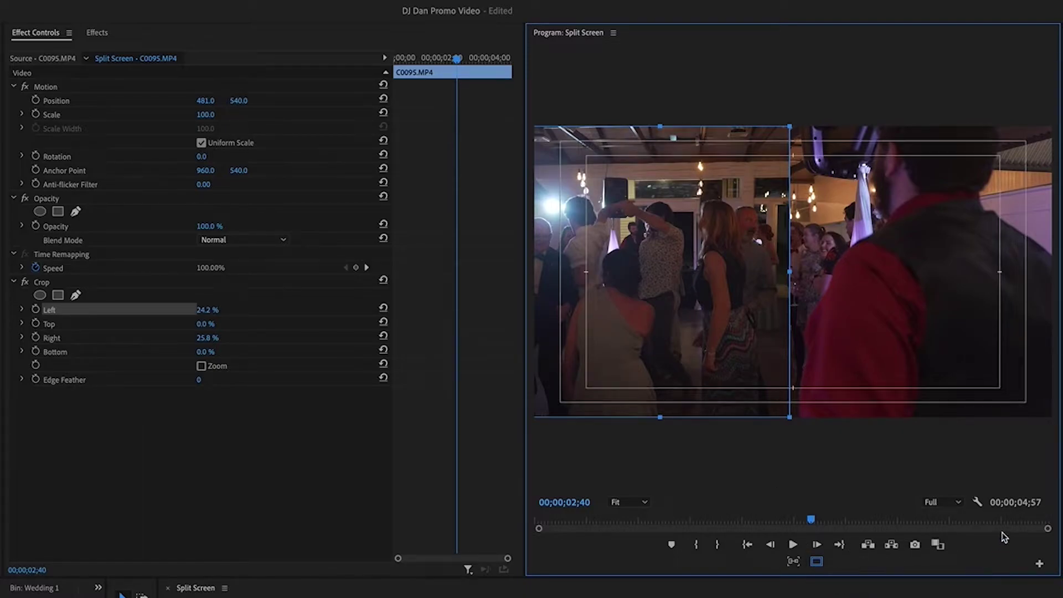
{"action": "left_click", "coordinate": [1040, 565]}
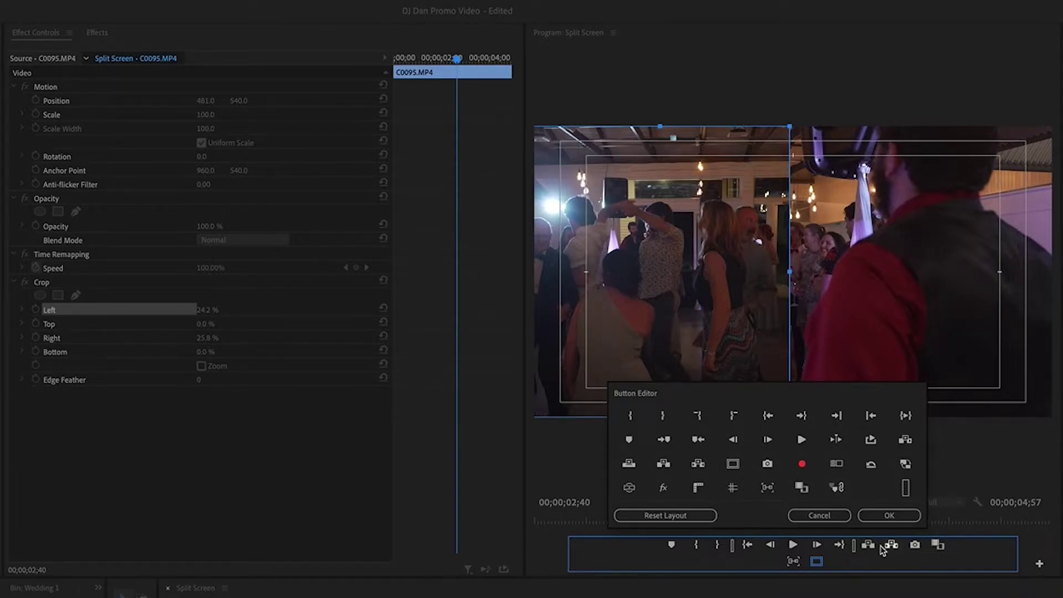
{"action": "left_click", "coordinate": [888, 515]}
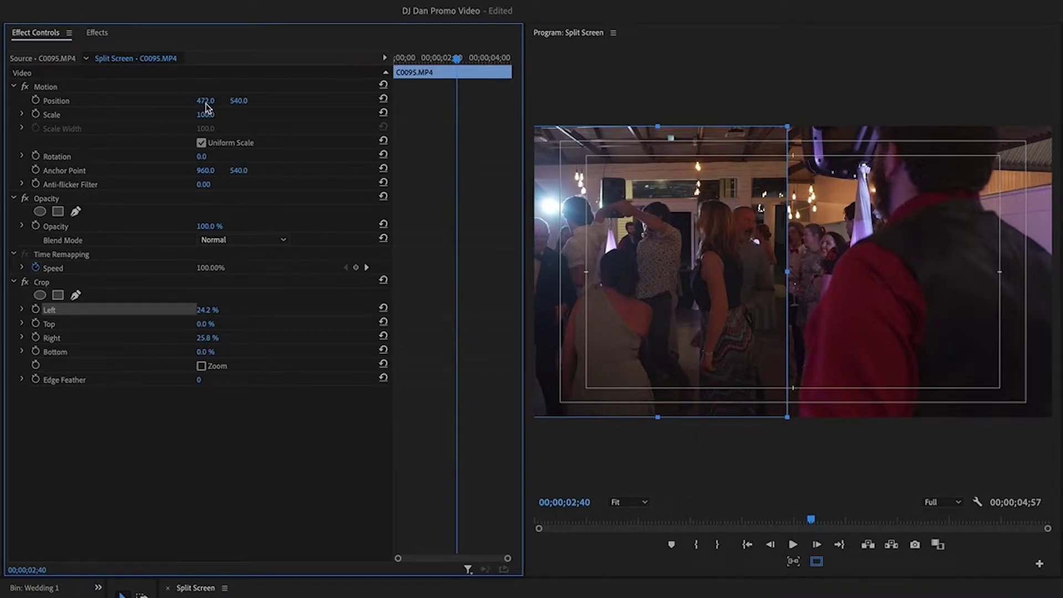
{"action": "left_click_drag", "start_coordinate": [205, 100], "coordinate": [212, 101]}
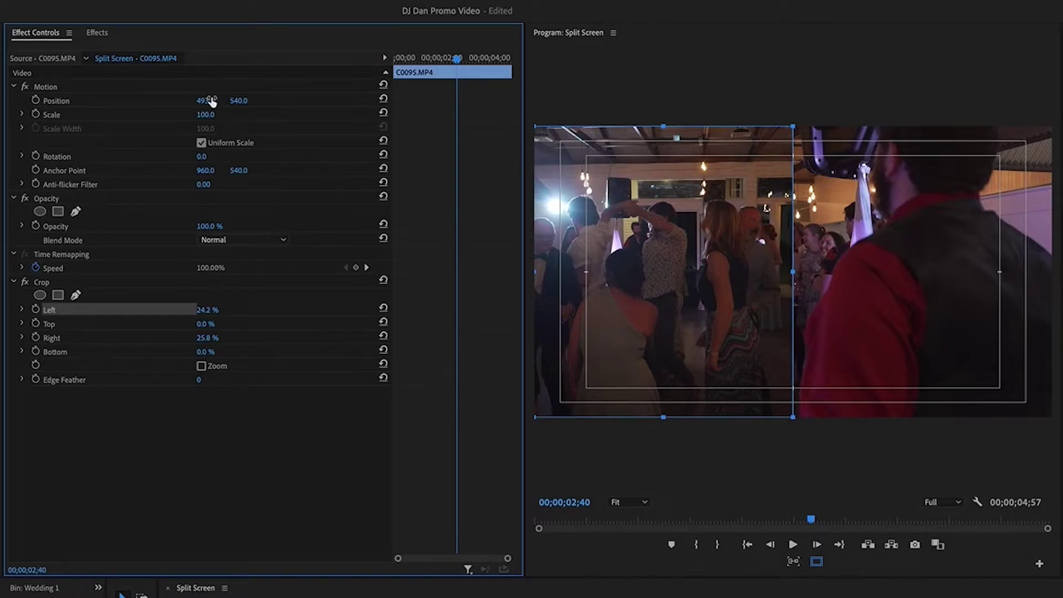
{"action": "left_click", "coordinate": [718, 289]}
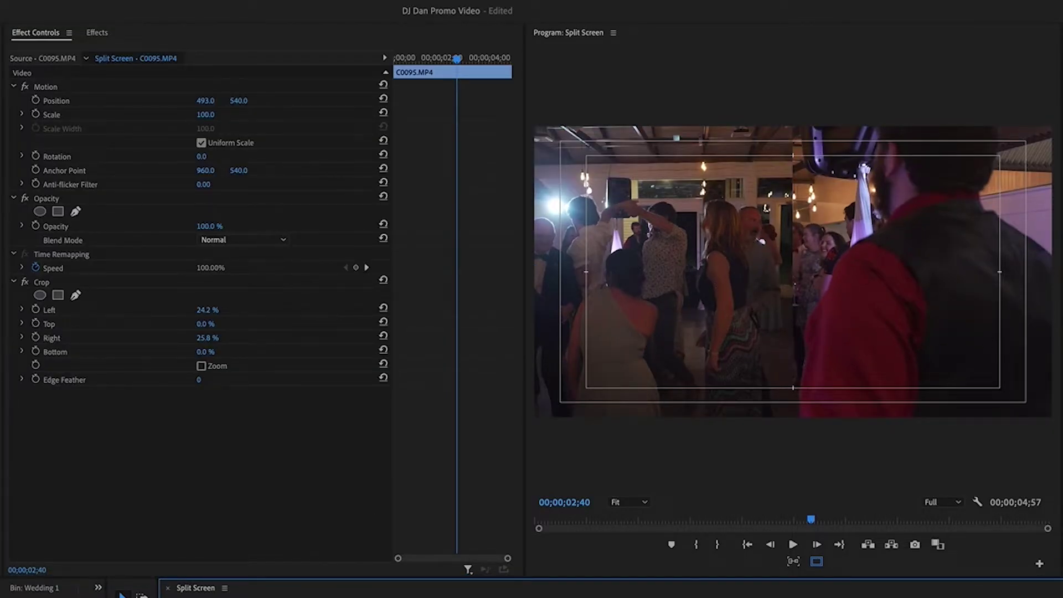
Step: Set the horizontal position of the C0092 clip to 1137 to frame the DJ in the right half
{"action": "left_click", "coordinate": [771, 271]}
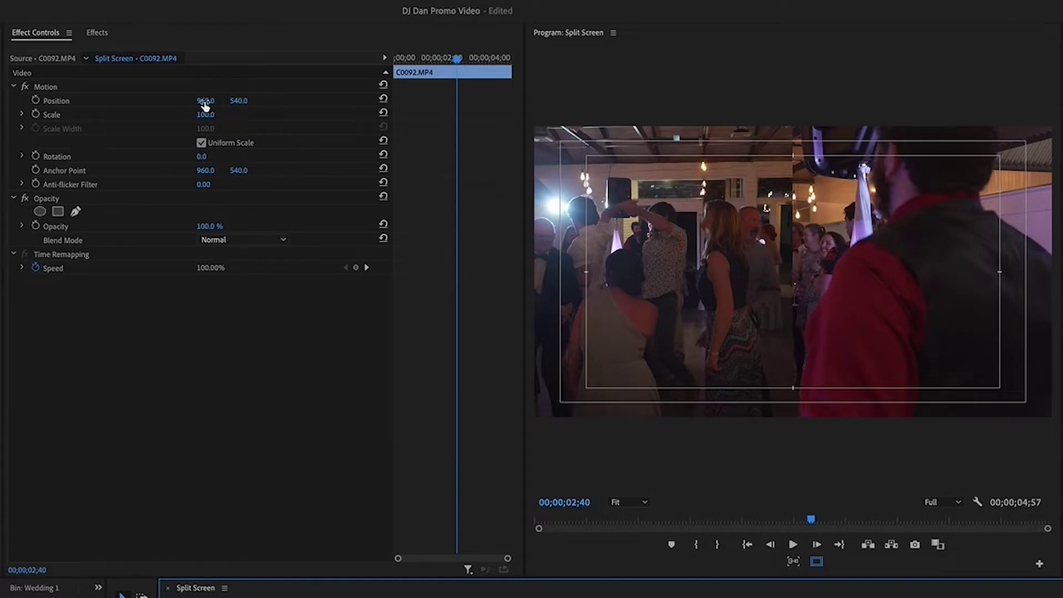
{"action": "left_click_drag", "start_coordinate": [205, 104], "coordinate": [278, 104]}
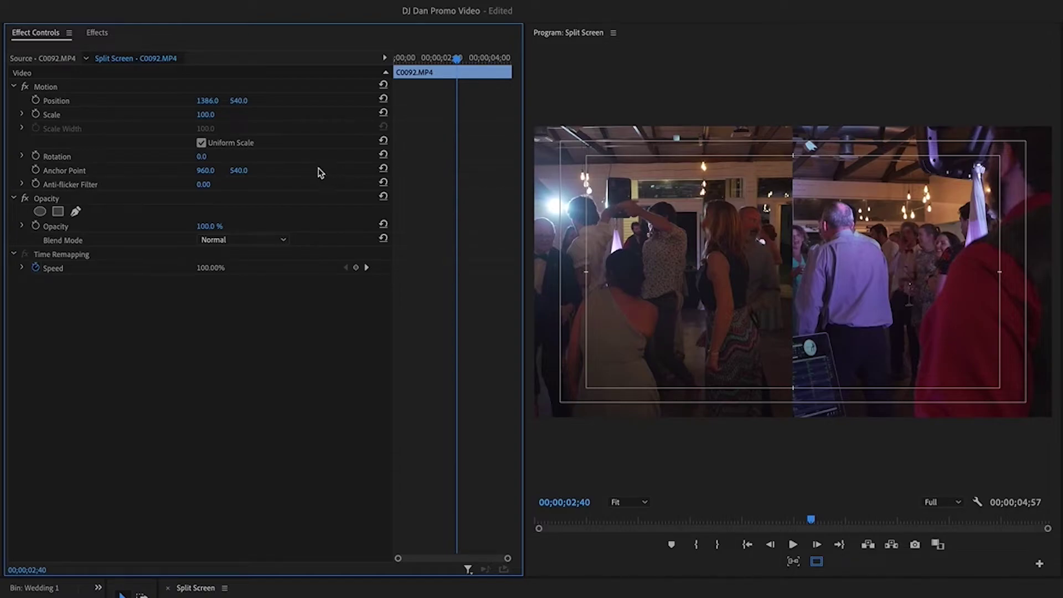
{"action": "left_click_drag", "start_coordinate": [245, 100], "coordinate": [165, 100]}
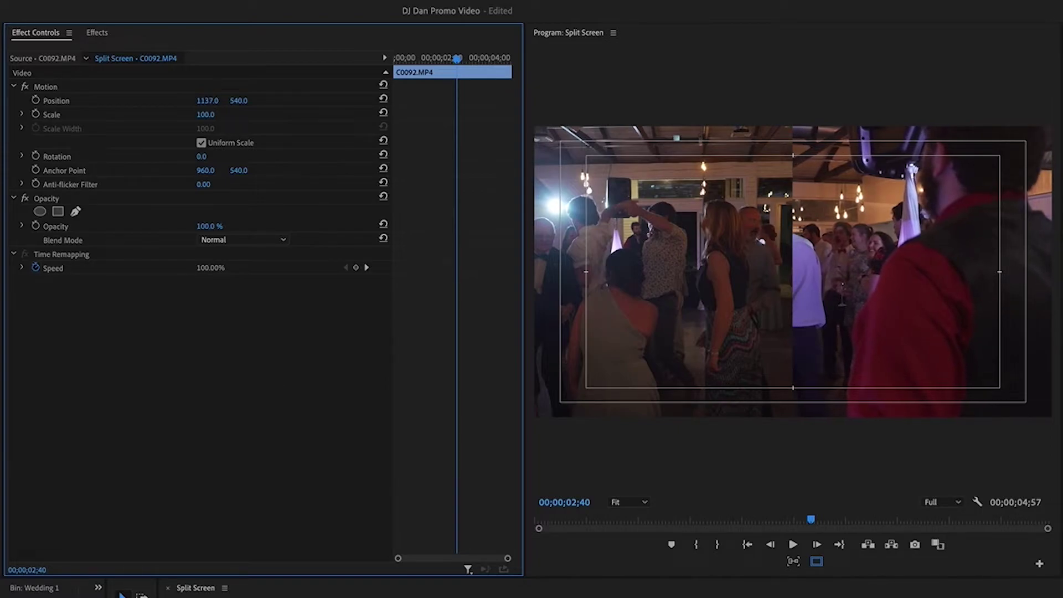
Step: Play the sequence from the beginning to review the split-screen composition
{"action": "left_click_drag", "start_coordinate": [498, 597], "coordinate": [310, 597]}
{"action": "left_click", "coordinate": [498, 597]}
{"action": "key", "text": "space"}
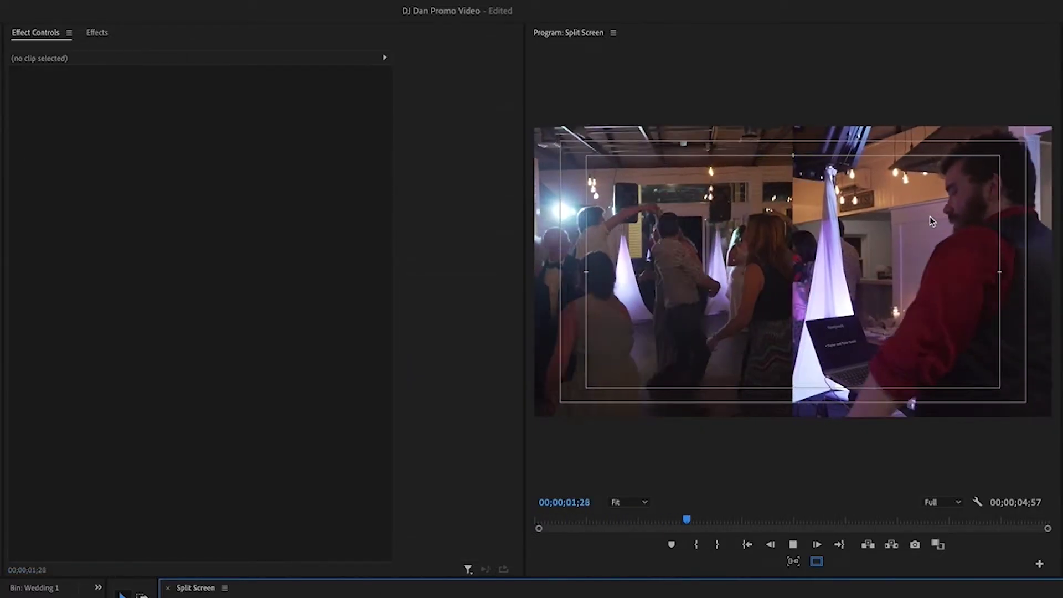
{"action": "left_click", "coordinate": [658, 281]}
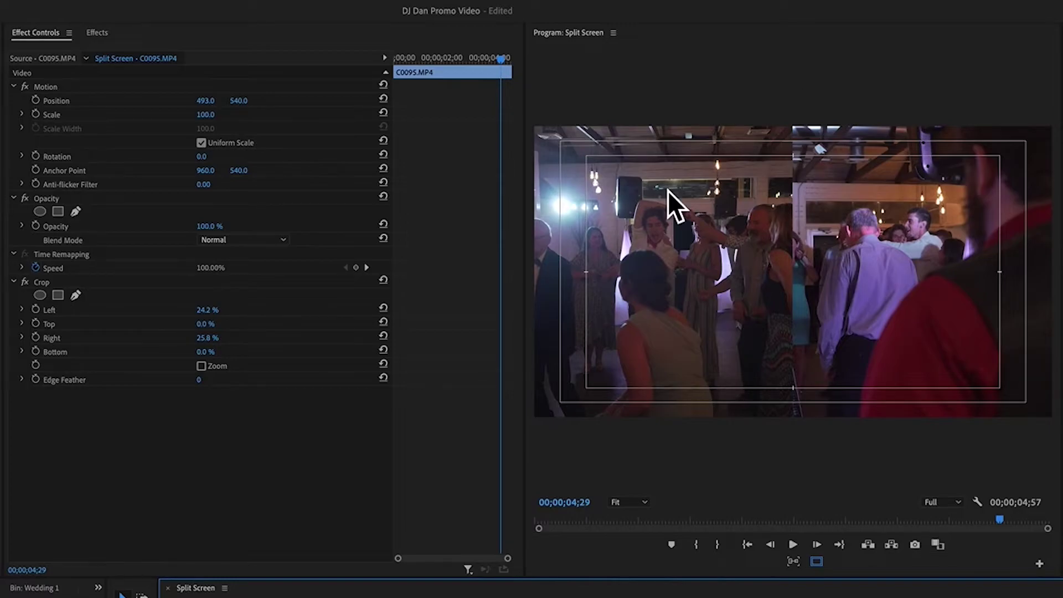
Step: At 00;00;03;01, draw a thin full-height vertical rectangle along the seam between the two clips
{"action": "left_click", "coordinate": [465, 58]}
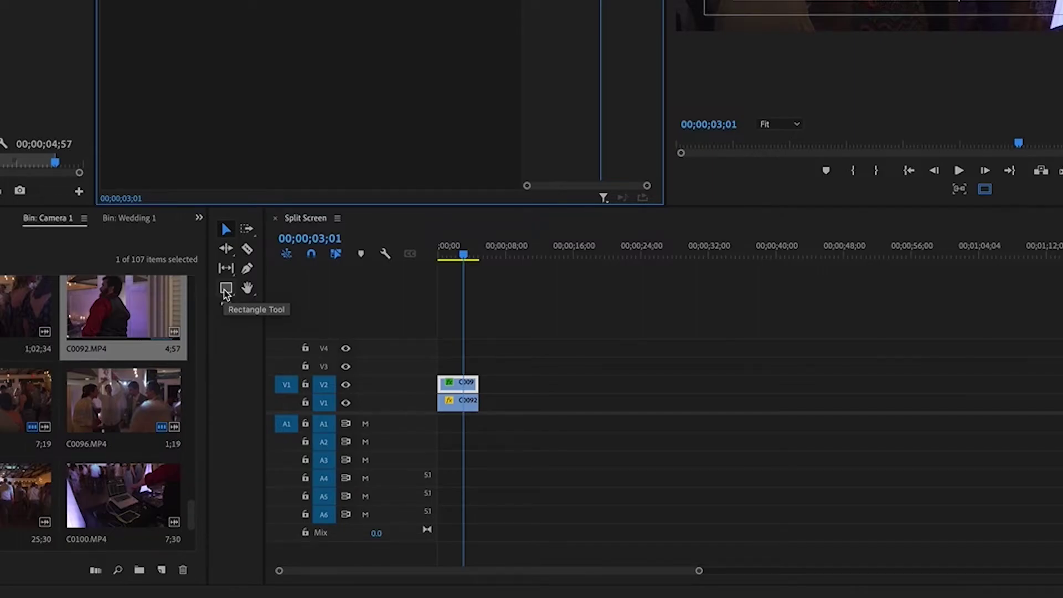
{"action": "left_click", "coordinate": [225, 290]}
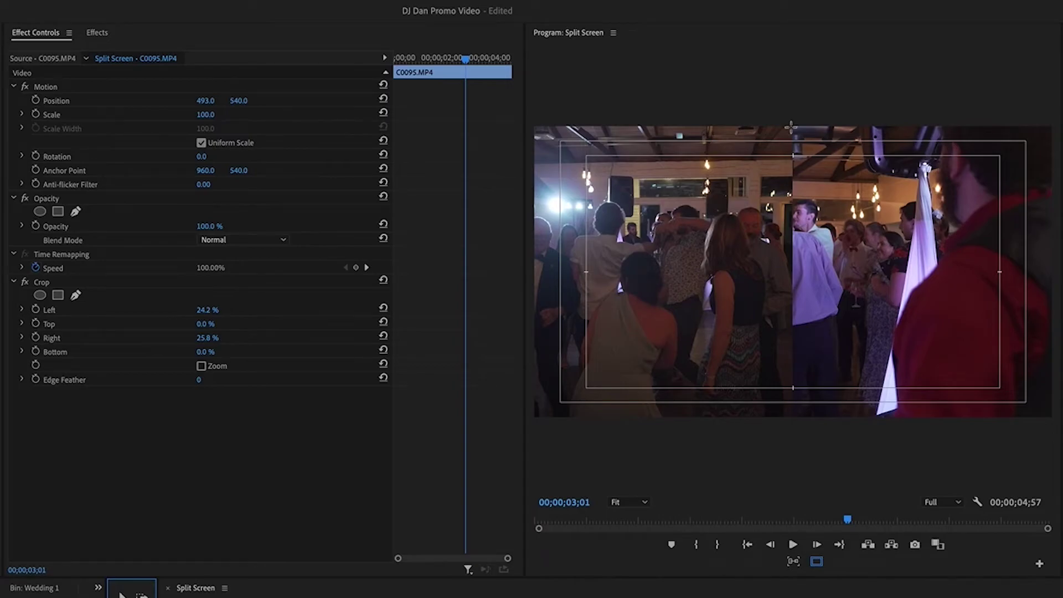
{"action": "left_click_drag", "start_coordinate": [790, 127], "coordinate": [798, 431]}
{"action": "key", "text": "v"}
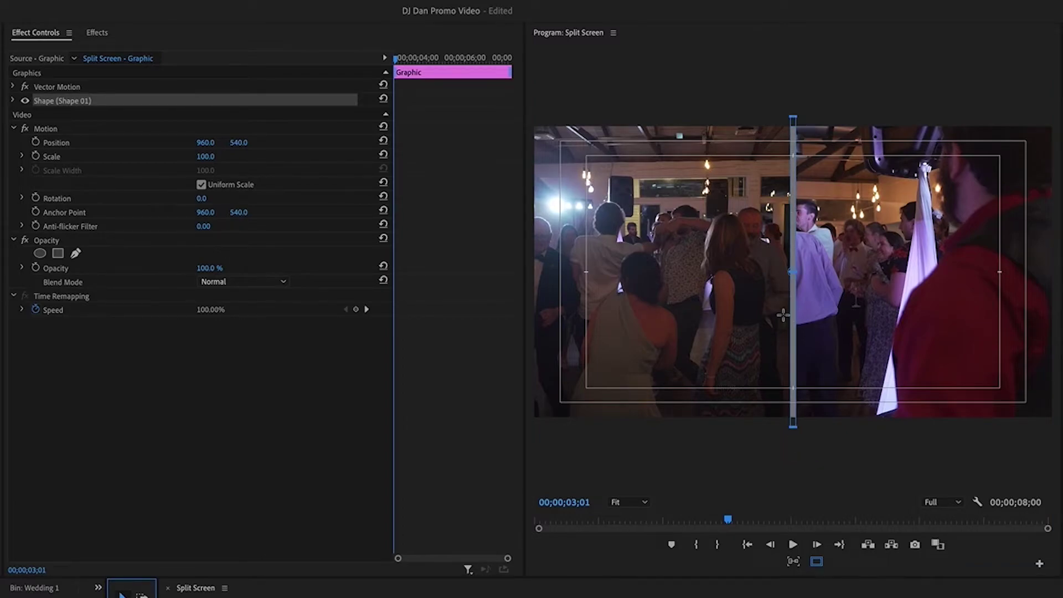
{"action": "mouse_move", "coordinate": [795, 295]}
{"action": "left_mouse_down"}
{"action": "mouse_move", "coordinate": [740, 287]}
{"action": "mouse_move", "coordinate": [806, 285]}
{"action": "mouse_move", "coordinate": [795, 286]}
{"action": "left_mouse_up"}
{"action": "left_click", "coordinate": [767, 452]}
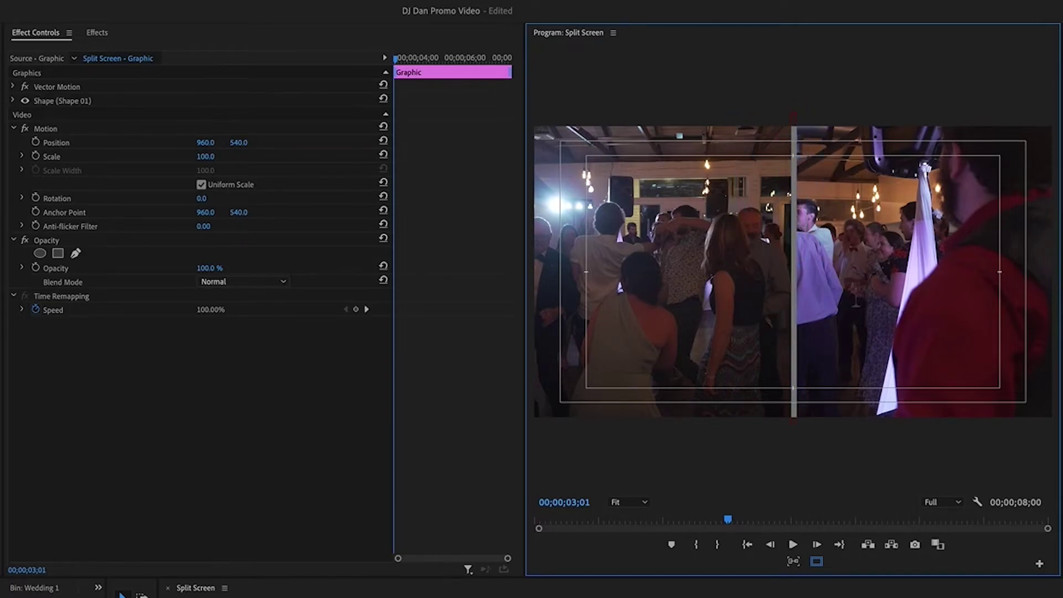
Step: Place the rectangle graphic on track V3 at the sequence start and trim it to the length of the clips below
{"action": "left_click_drag", "start_coordinate": [434, 526], "coordinate": [440, 366]}
{"action": "left_click_drag", "start_coordinate": [503, 365], "coordinate": [480, 363]}
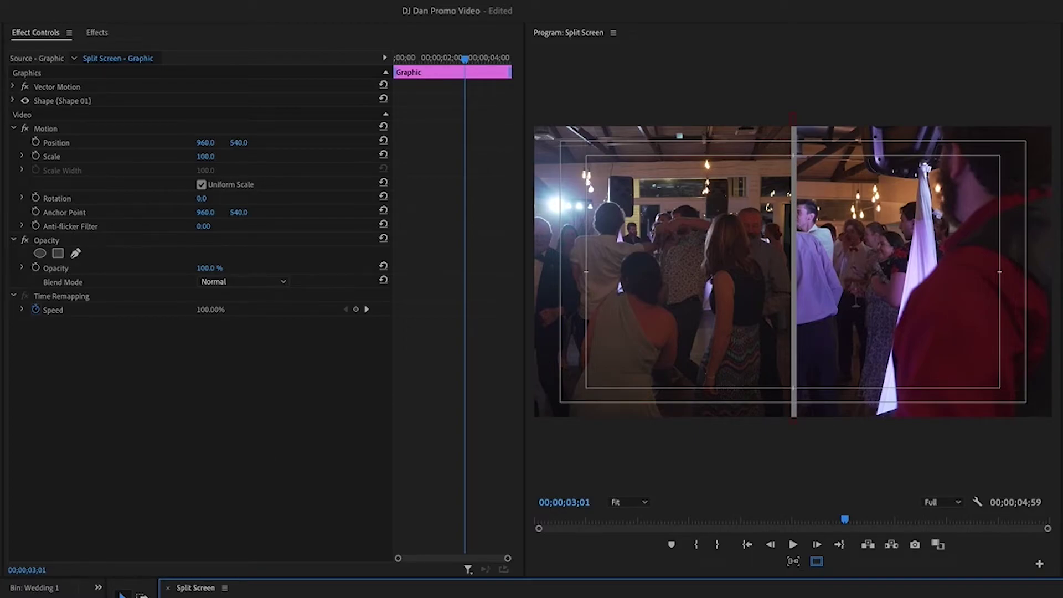
Step: Change the divider shape's fill colour to white
{"action": "left_click", "coordinate": [72, 106]}
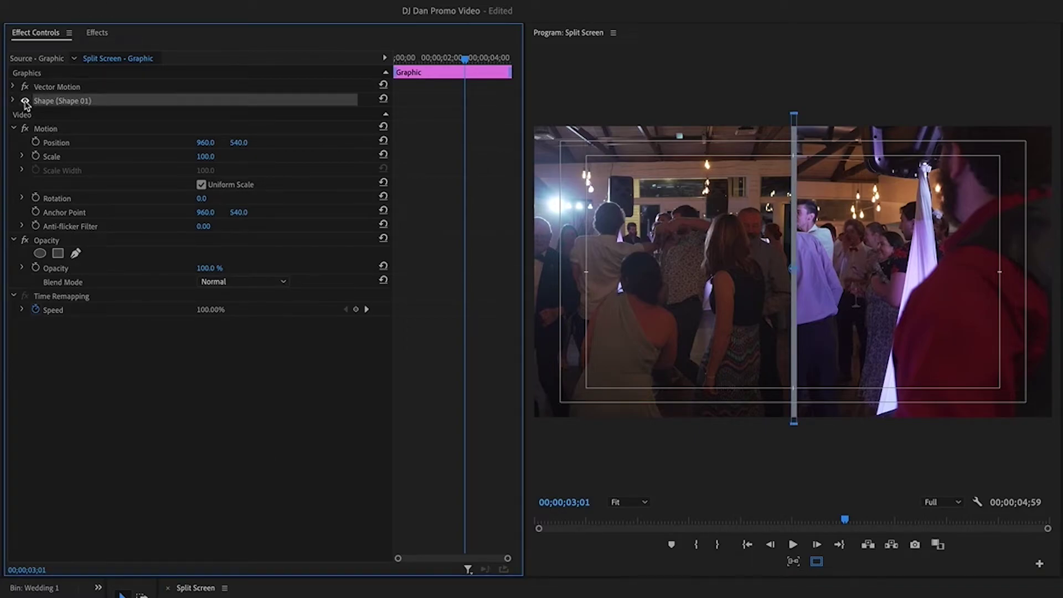
{"action": "left_click", "coordinate": [12, 101]}
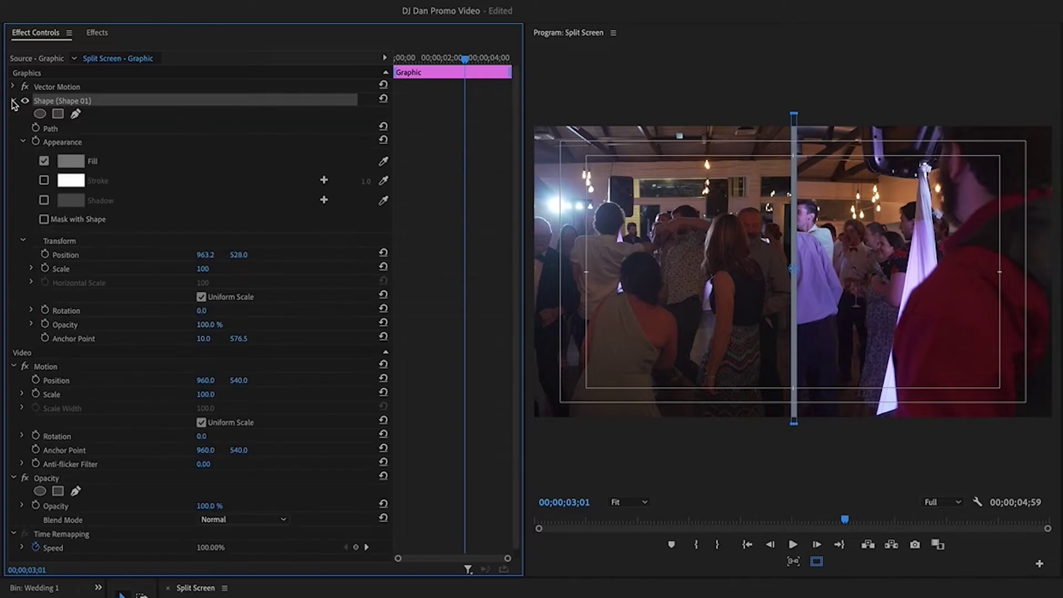
{"action": "left_click", "coordinate": [72, 162]}
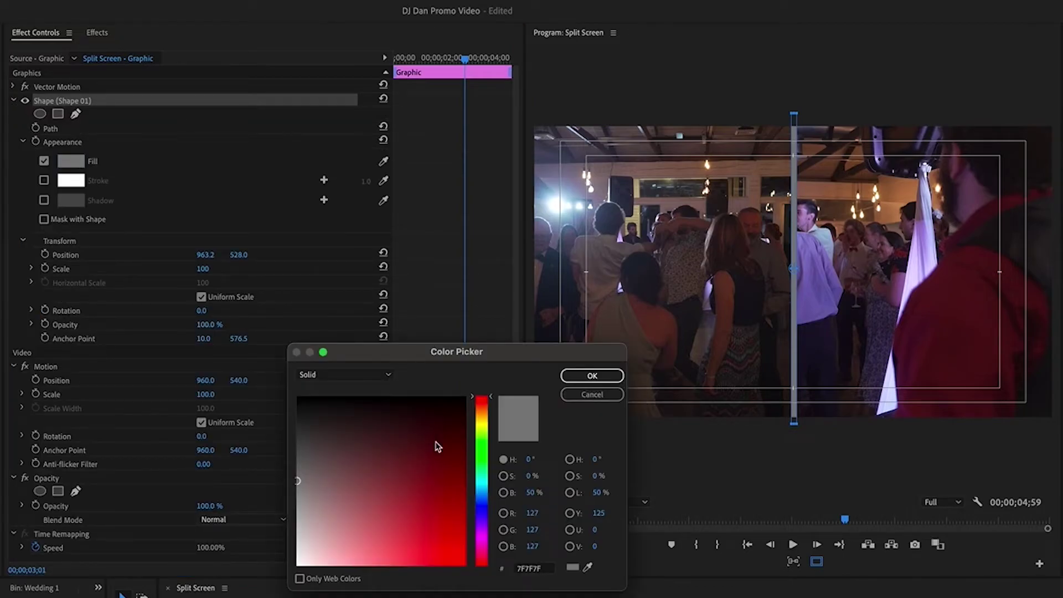
{"action": "left_click_drag", "start_coordinate": [415, 474], "coordinate": [298, 565]}
{"action": "key", "text": "Return"}
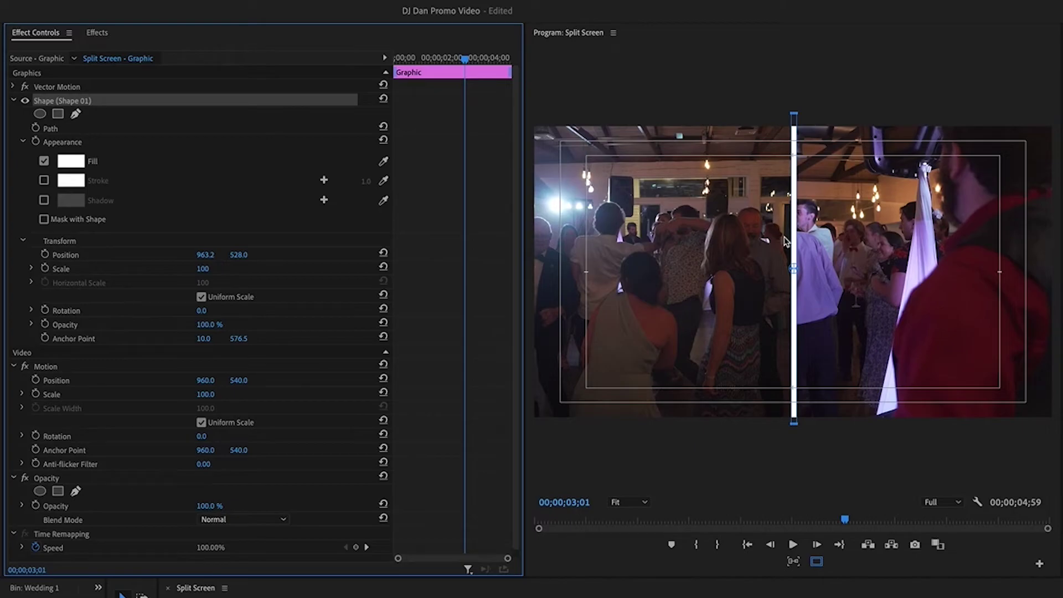
Step: Inspect the divider at 200% magnification, narrow it to a thin line along the seam, and return the preview to Fit
{"action": "left_click", "coordinate": [629, 502]}
{"action": "left_click", "coordinate": [631, 556]}
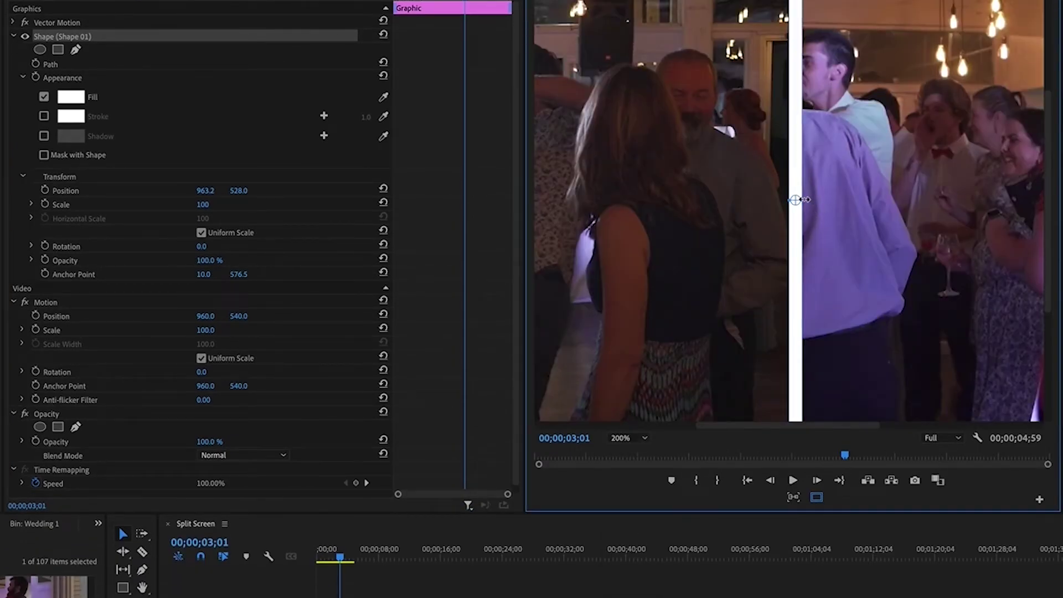
{"action": "left_click_drag", "start_coordinate": [795, 199], "coordinate": [793, 200]}
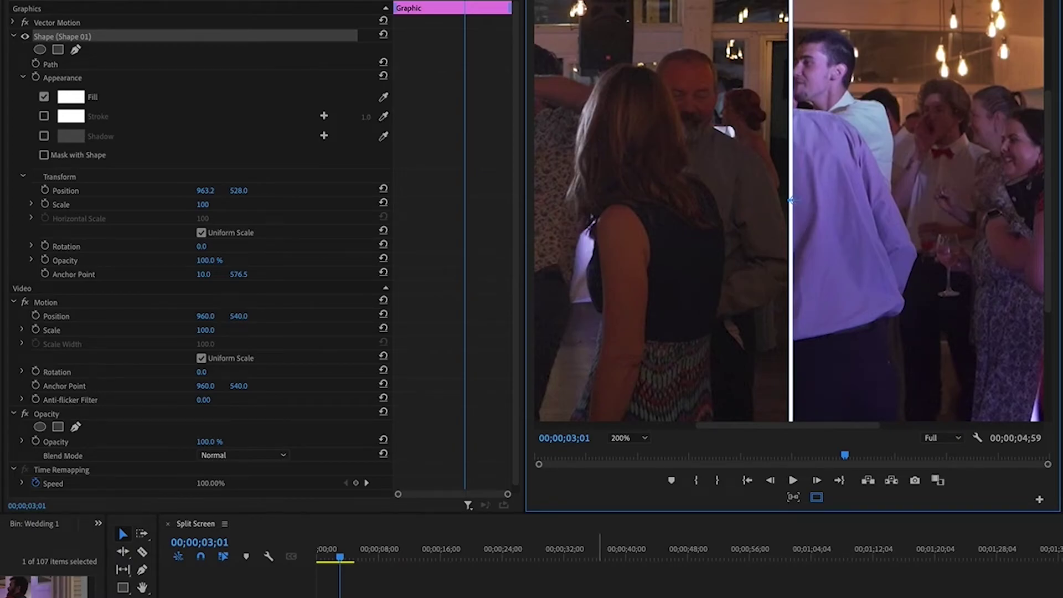
{"action": "left_click", "coordinate": [623, 438]}
{"action": "left_click", "coordinate": [637, 453]}
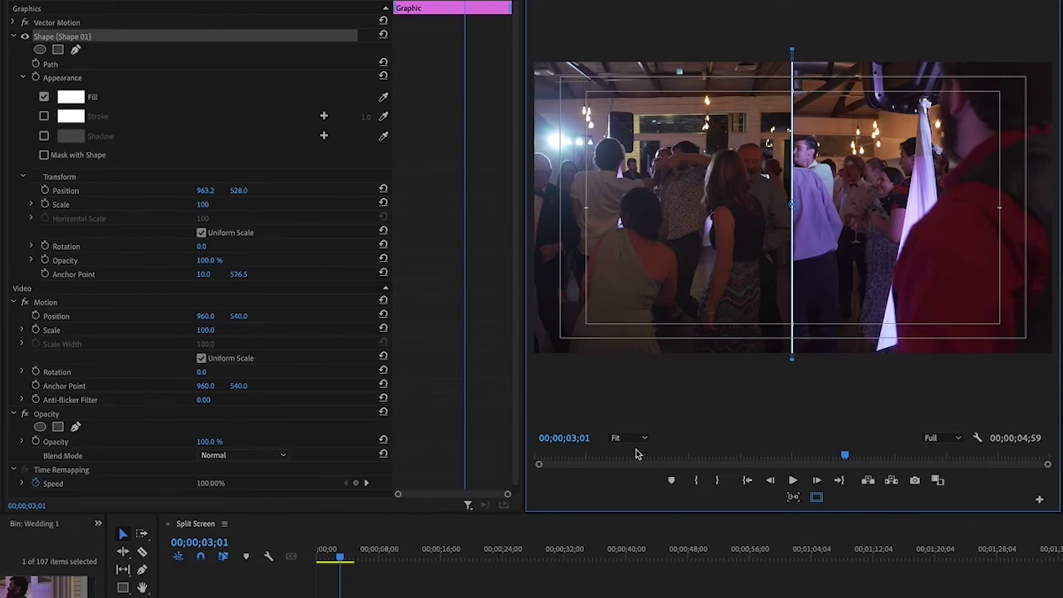